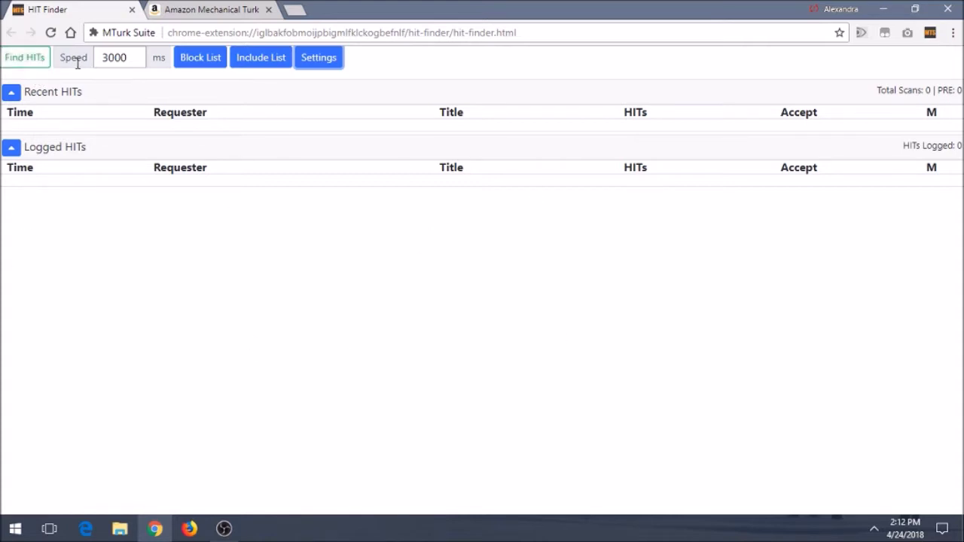
Replace the 3000 ms value in the Speed field so the scan speed reads 2000 ms.
click(125, 59)
double_click(118, 58)
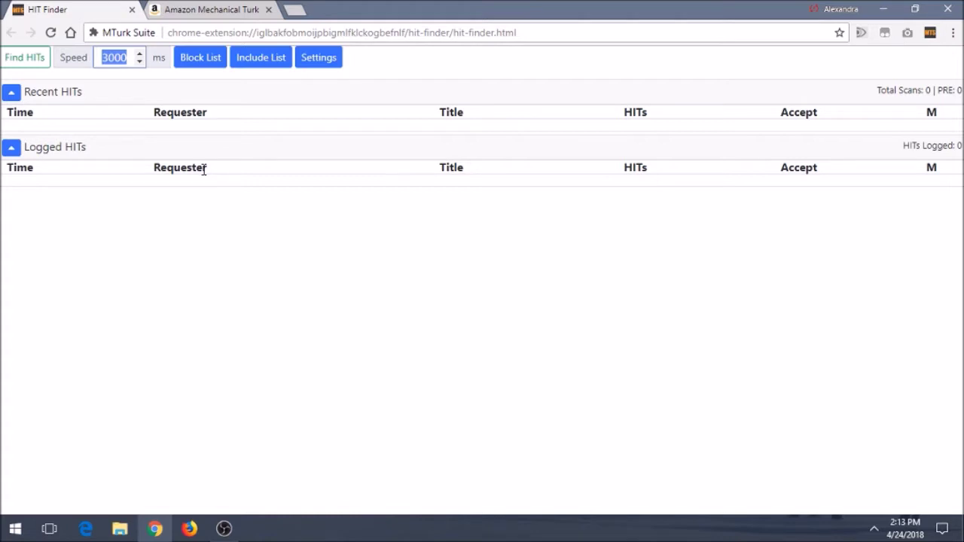
text(2000)
drag(103, 57, 143, 89)
click(156, 90)
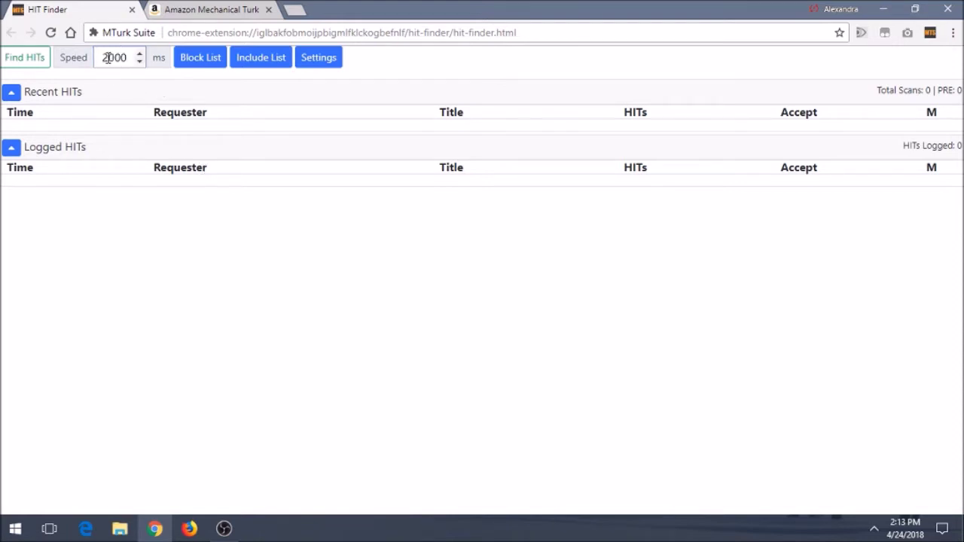
drag(107, 58, 138, 63)
key(BackSpace)
text(000)
Confirm the Block List and Include List are both empty, then bring up the HIT Finder Settings.
click(197, 57)
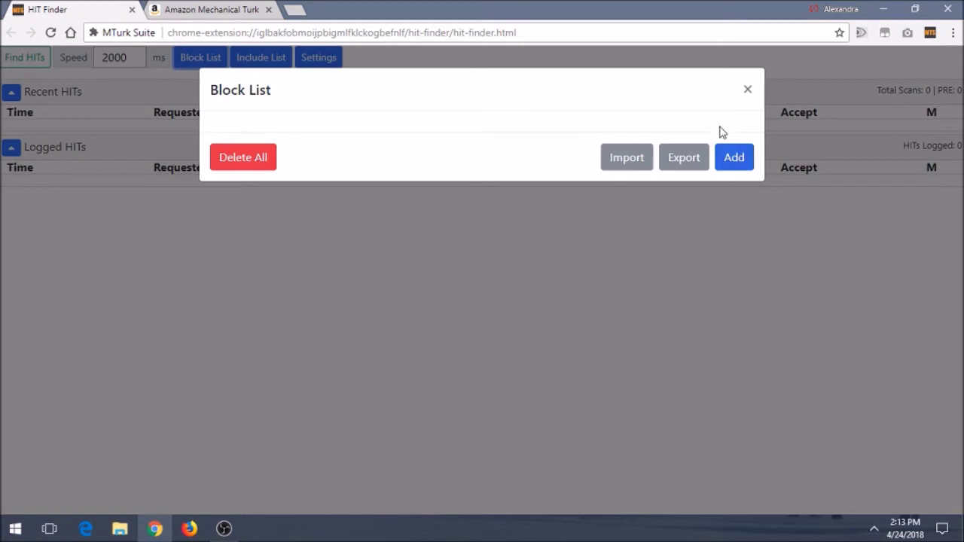
click(747, 90)
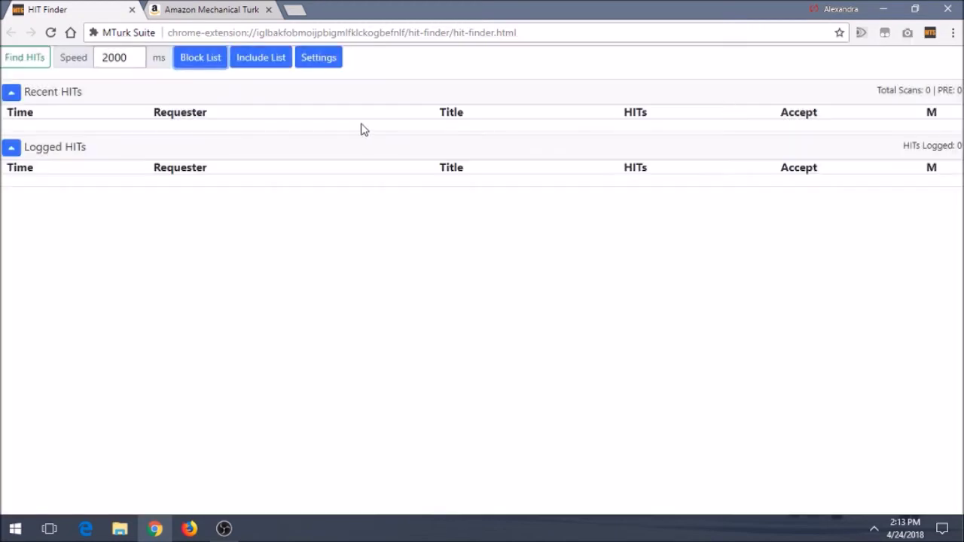
click(273, 60)
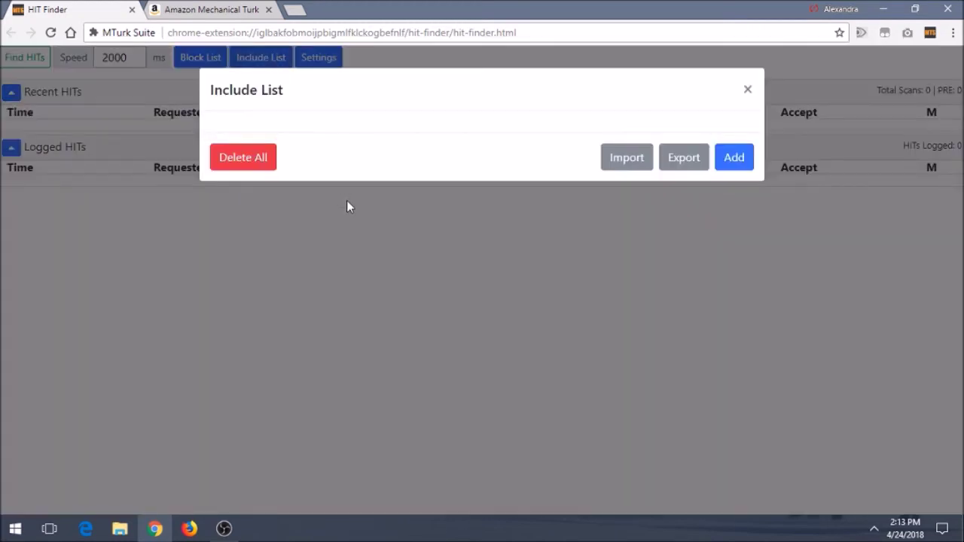
click(748, 89)
click(319, 62)
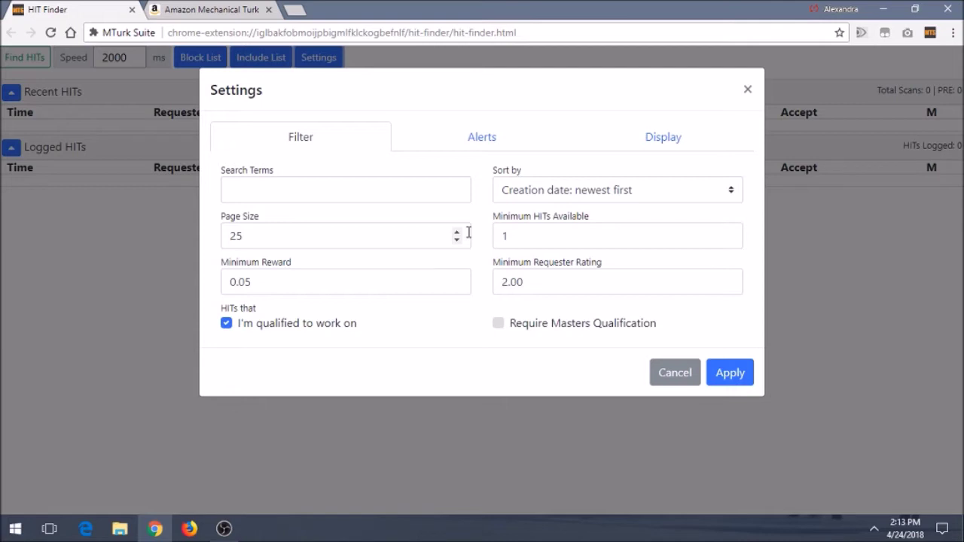
click(439, 194)
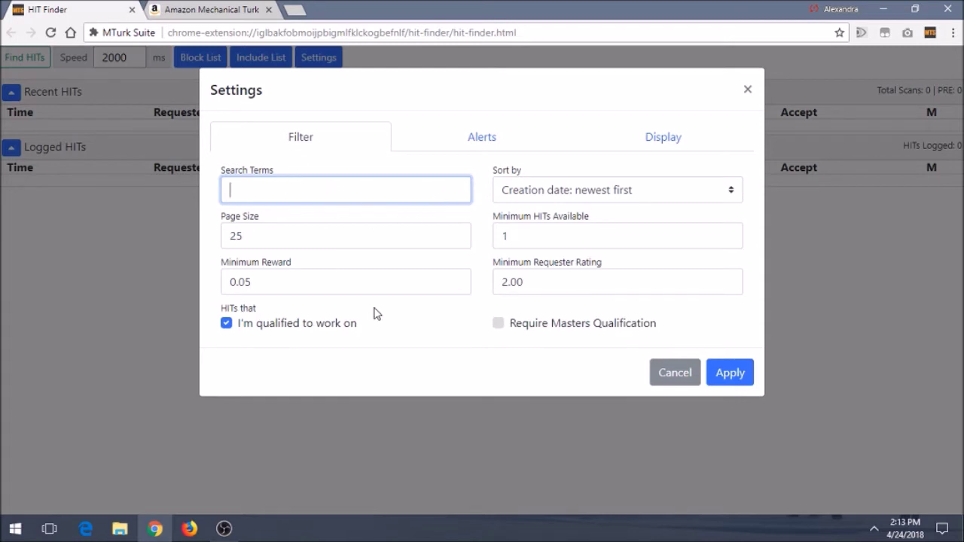
click(629, 191)
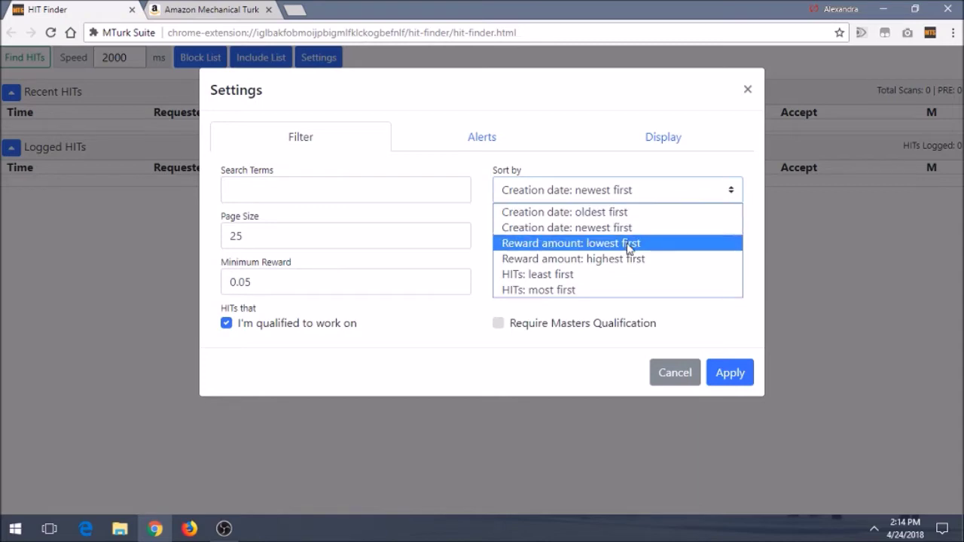
click(222, 10)
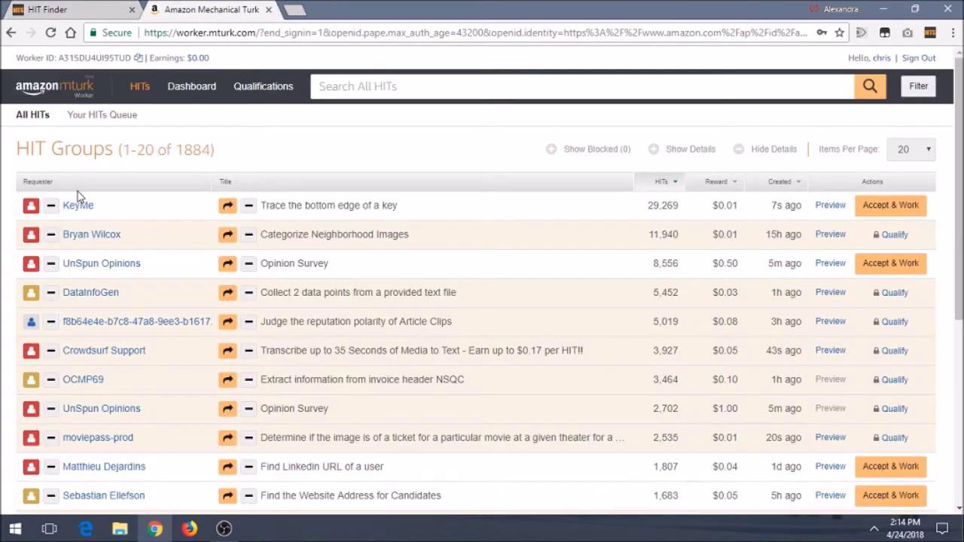
click(47, 9)
click(616, 197)
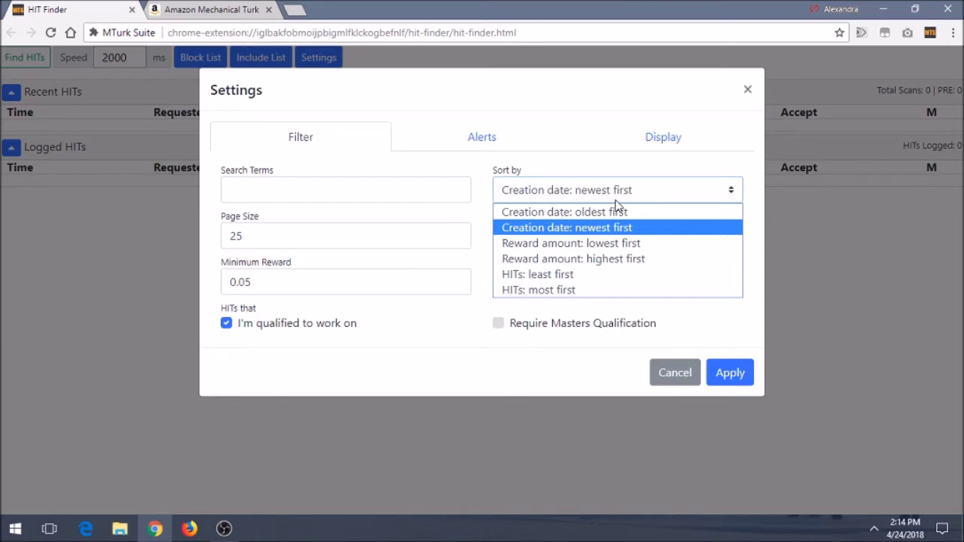
click(616, 228)
click(619, 195)
click(609, 229)
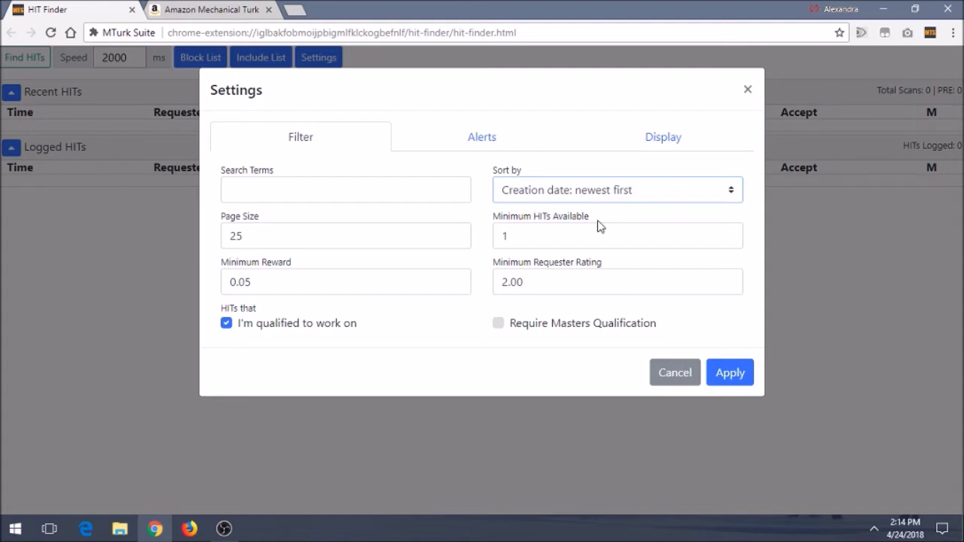
click(504, 234)
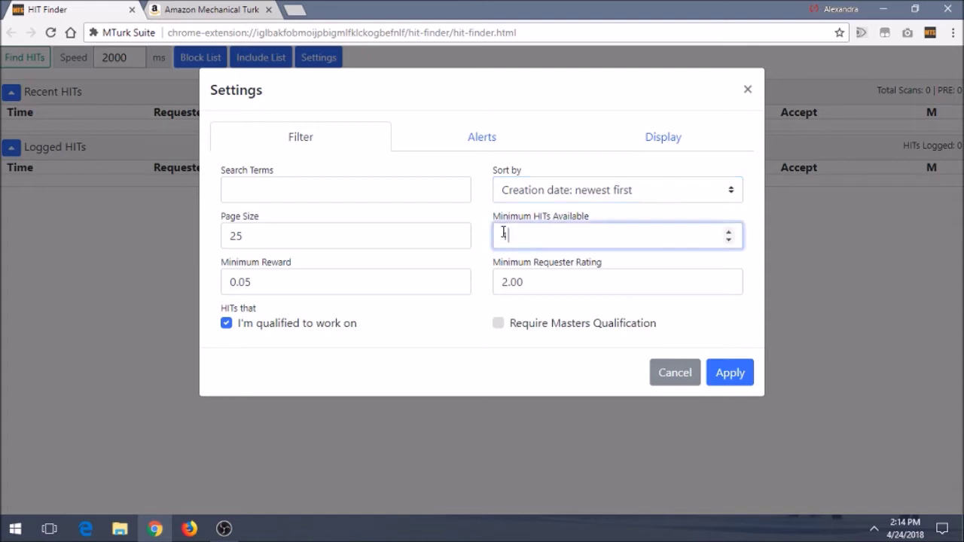
double_click(504, 234)
text(20)
key(BackSpace)
key(BackSpace)
text(1)
click(312, 279)
double_click(312, 279)
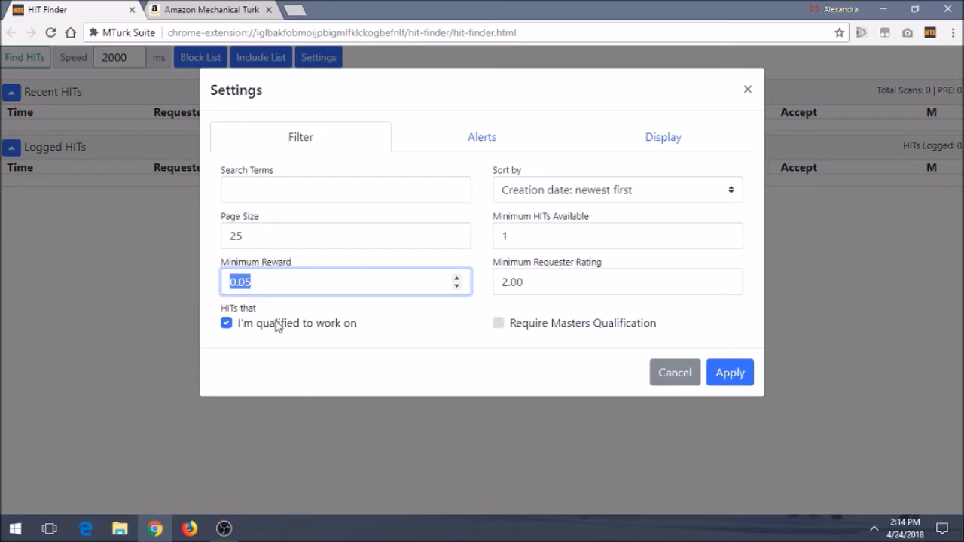
drag(230, 282, 288, 283)
text(1.00)
key(BackSpace)
key(BackSpace)
key(BackSpace)
key(BackSpace)
text(0.05)
click(580, 285)
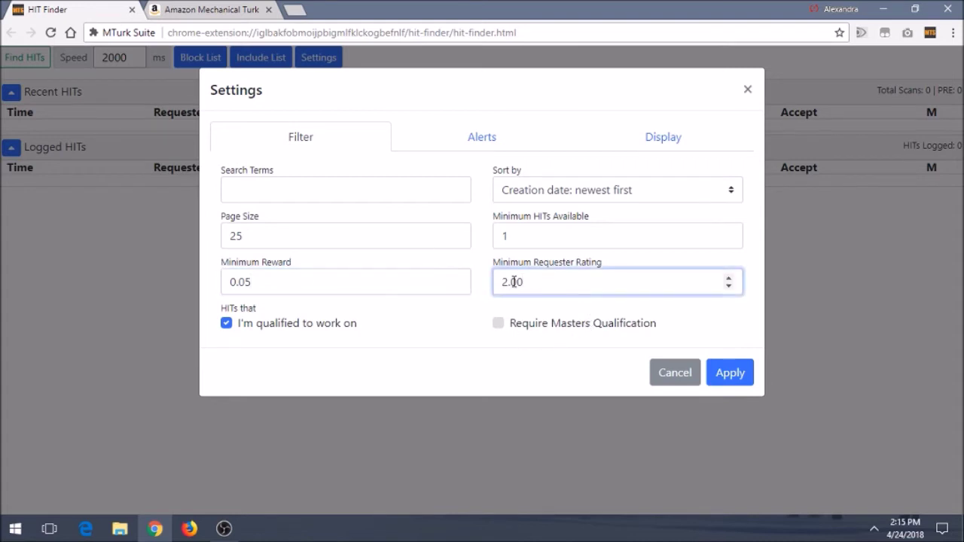
drag(547, 277, 462, 272)
click(509, 282)
double_click(509, 282)
click(525, 282)
Toggle the 'I'm qualified to work on' filter, leaving it checked.
drag(499, 282, 579, 286)
click(512, 280)
click(578, 286)
click(227, 324)
triple_click(229, 327)
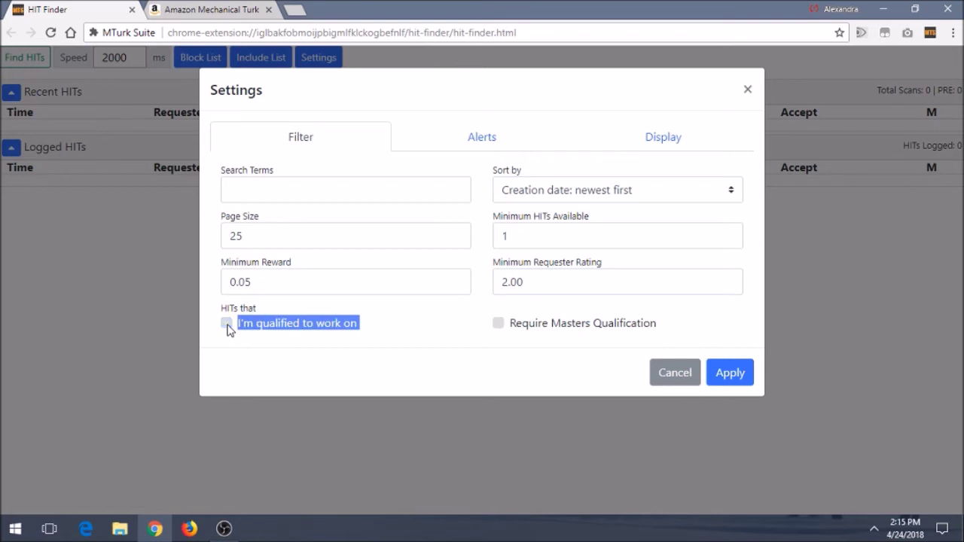
click(324, 356)
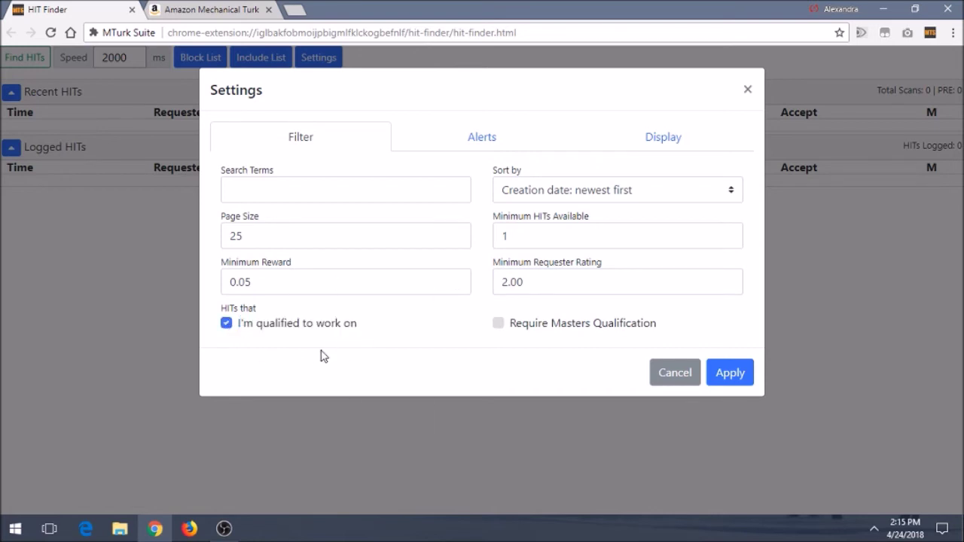
click(227, 325)
click(227, 324)
click(228, 325)
click(228, 325)
click(307, 330)
click(274, 328)
Leave Require Masters Qualification unchecked and show the Alerts settings.
click(552, 329)
triple_click(553, 331)
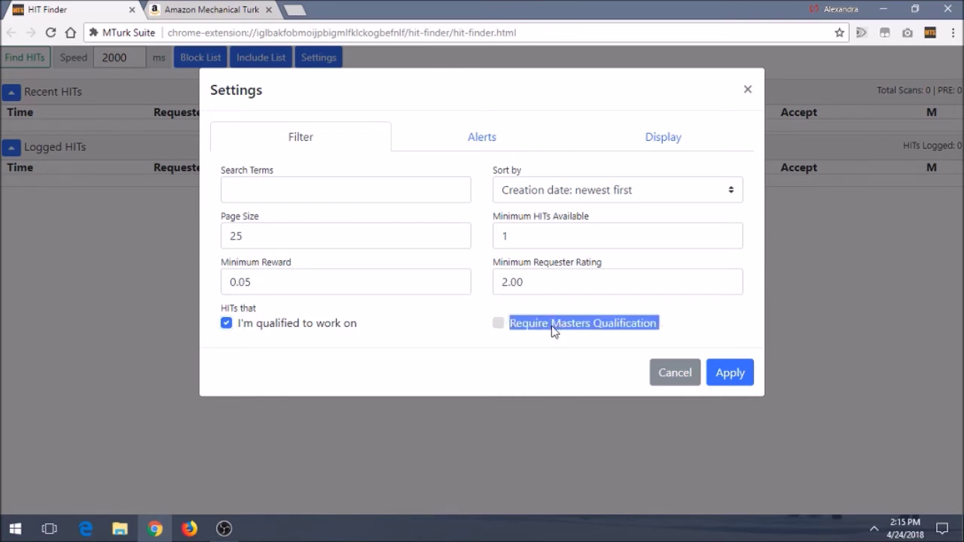
click(720, 317)
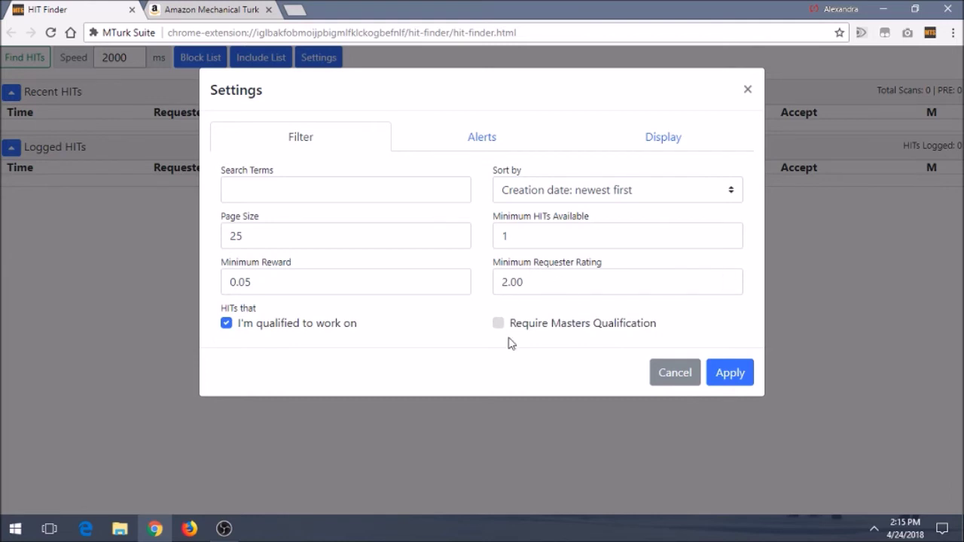
click(493, 149)
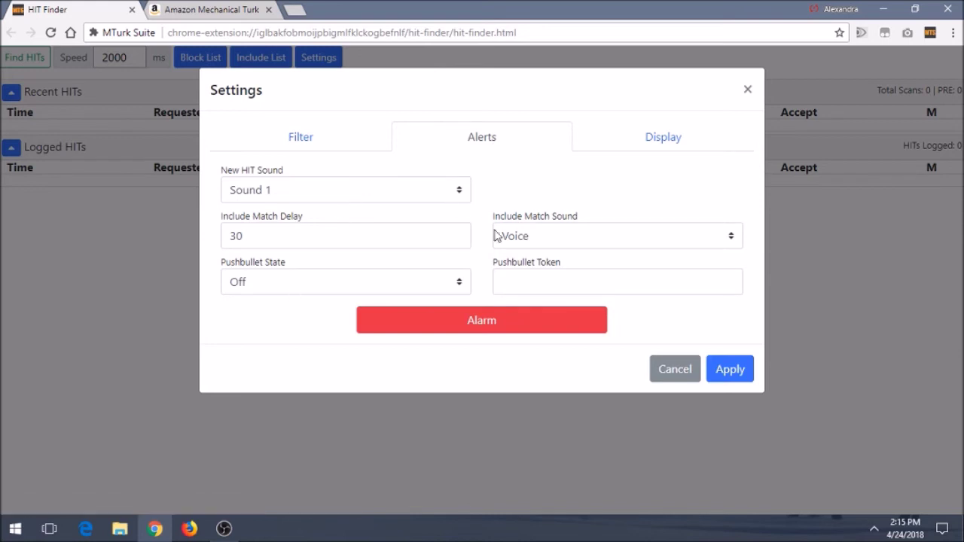
Keep Sound 1 and the 30 include match delay, review the Display options, and apply the settings.
click(288, 194)
click(310, 192)
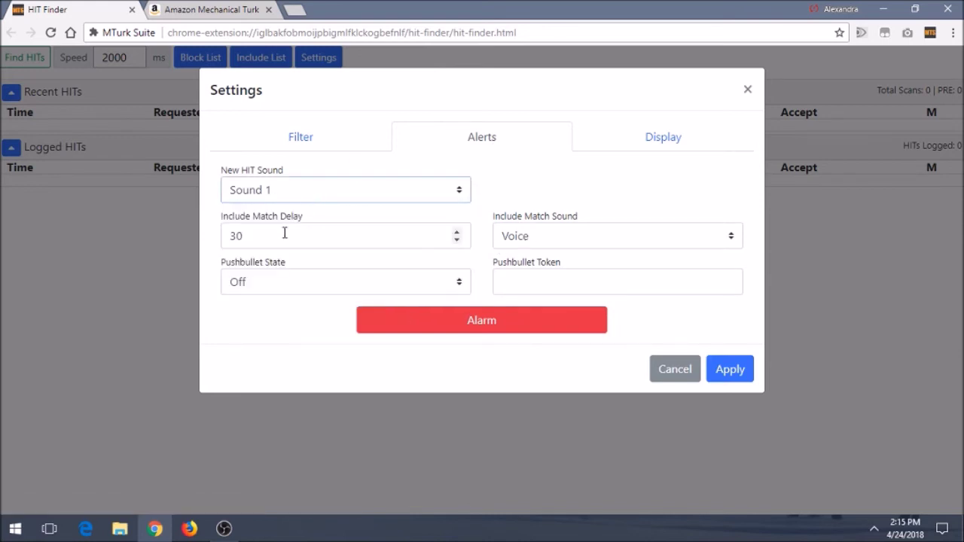
click(284, 235)
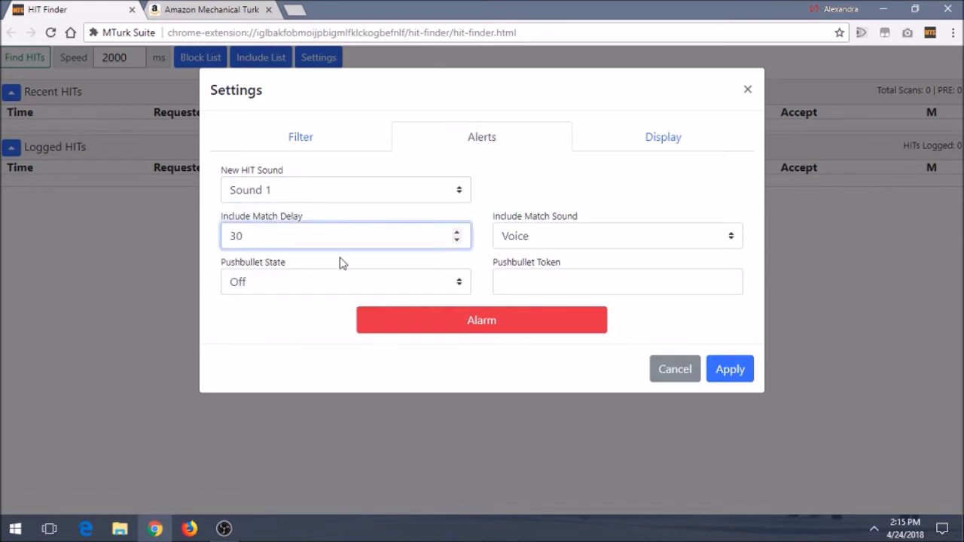
click(649, 155)
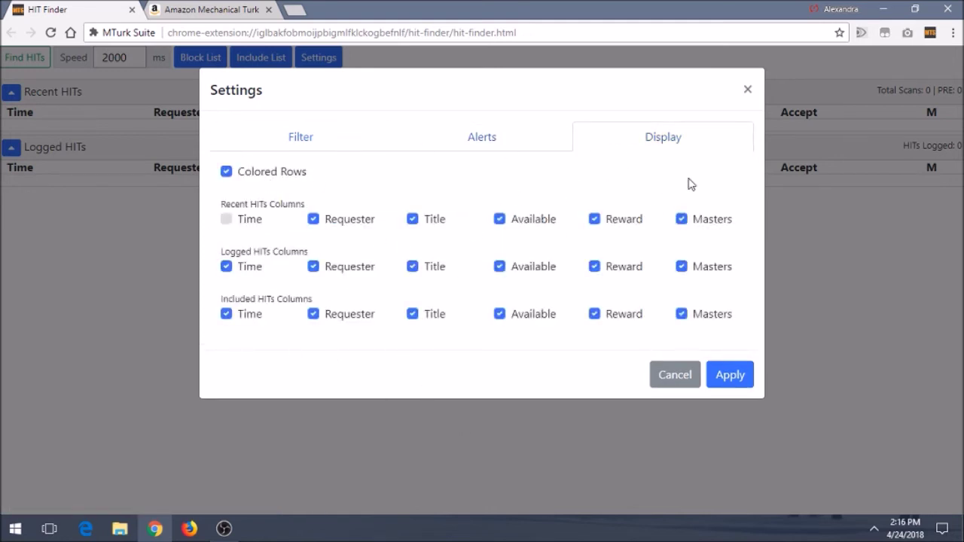
click(729, 380)
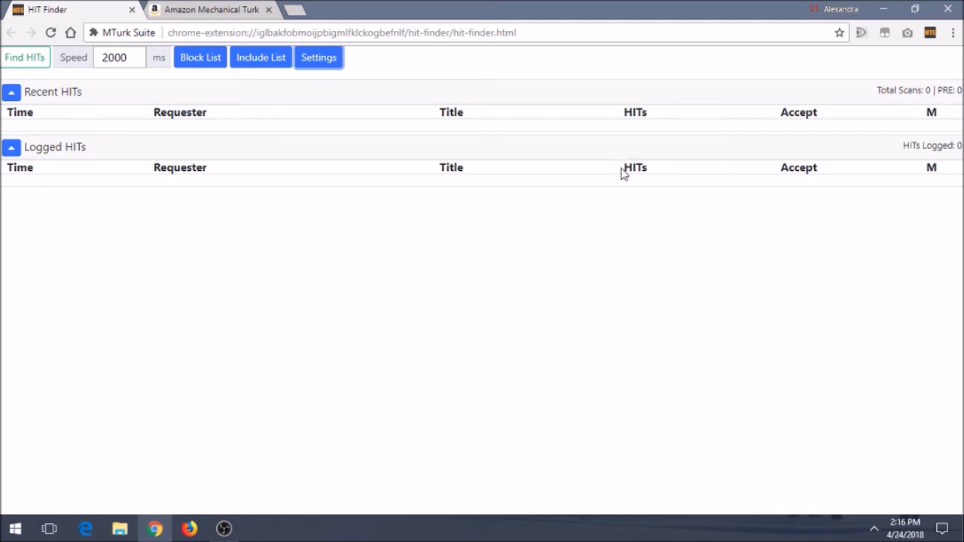
Run a Find HITs scan, yielding 25 recent HITs with 10 blocked and 15 logged.
click(25, 64)
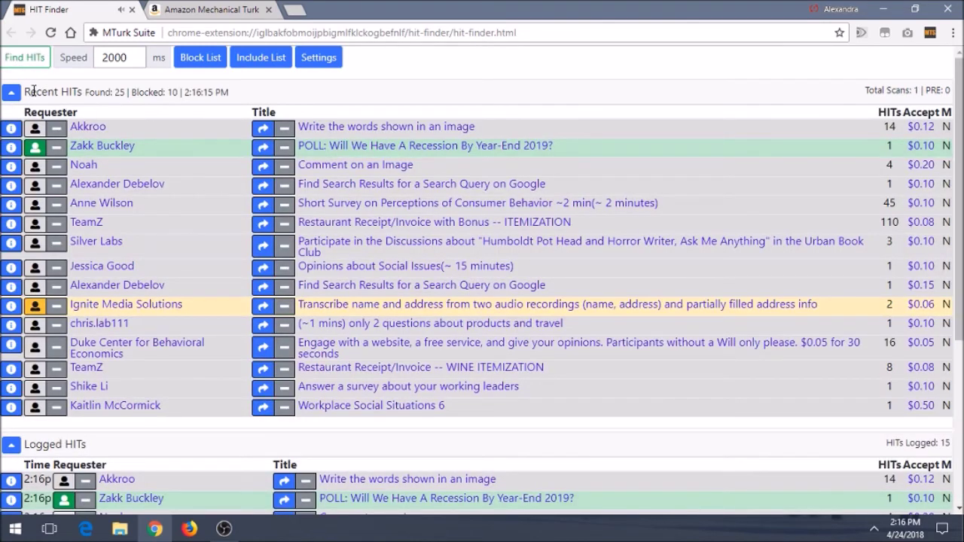
drag(30, 89, 247, 95)
triple_click(50, 95)
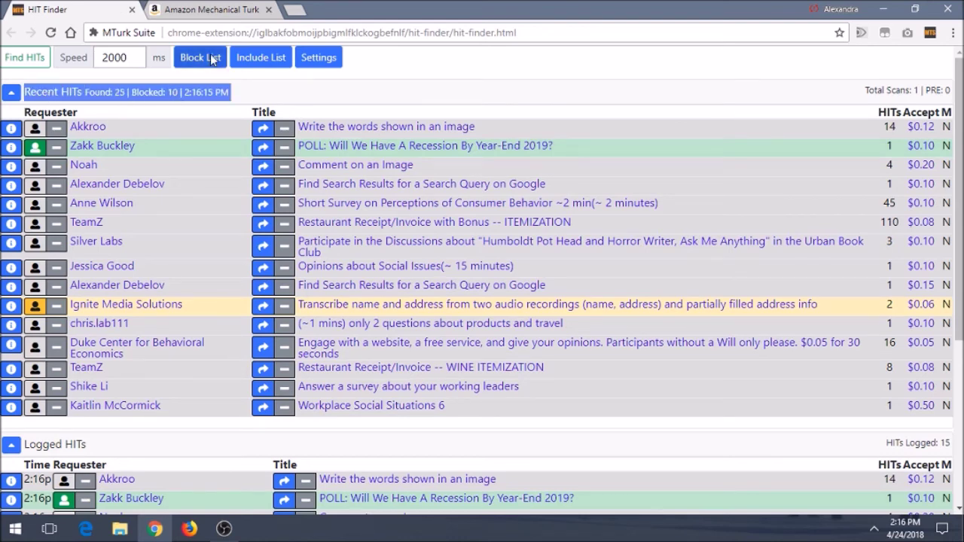
double_click(173, 91)
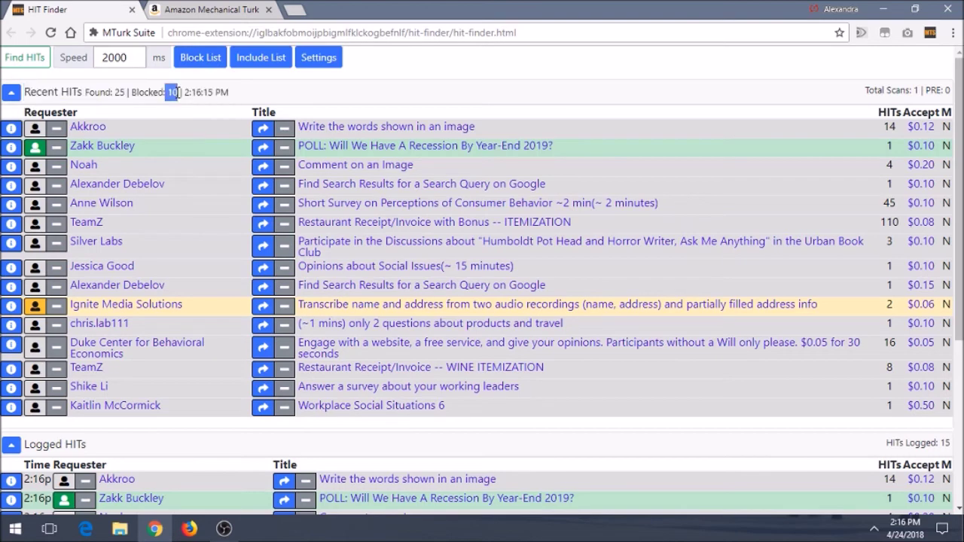
click(316, 58)
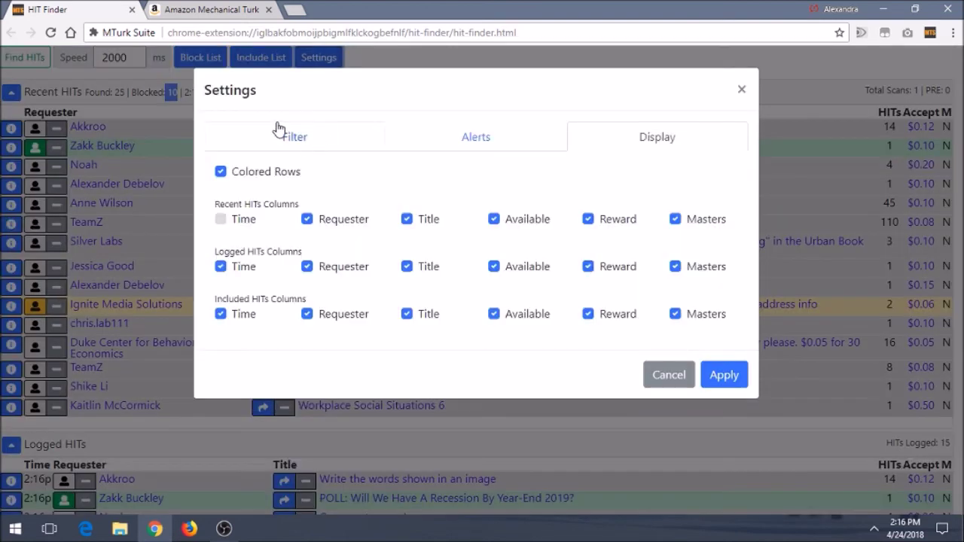
click(353, 145)
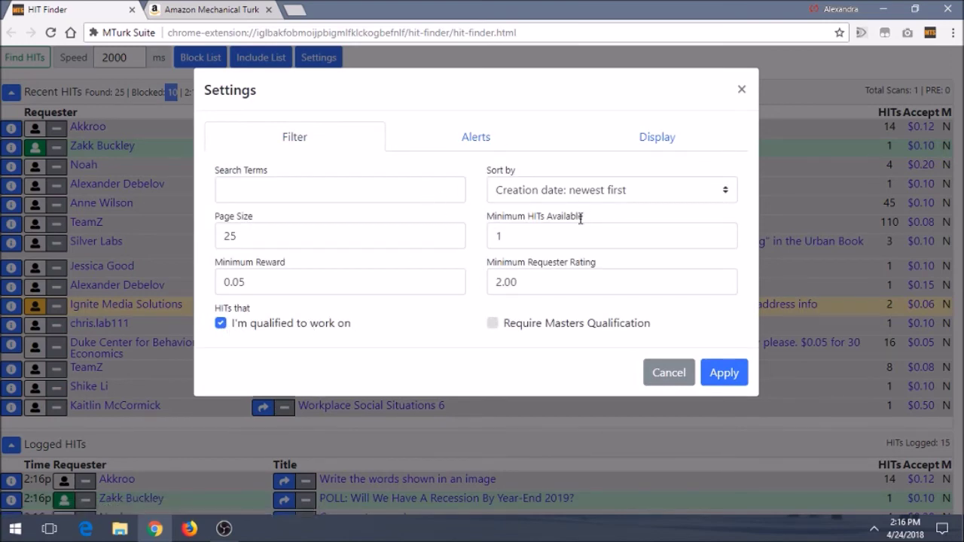
click(739, 91)
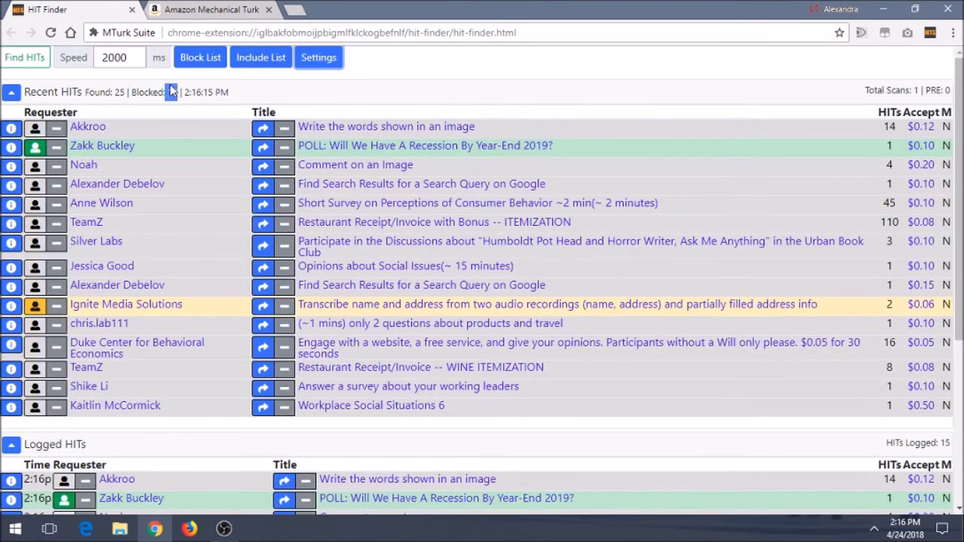
drag(185, 91, 249, 94)
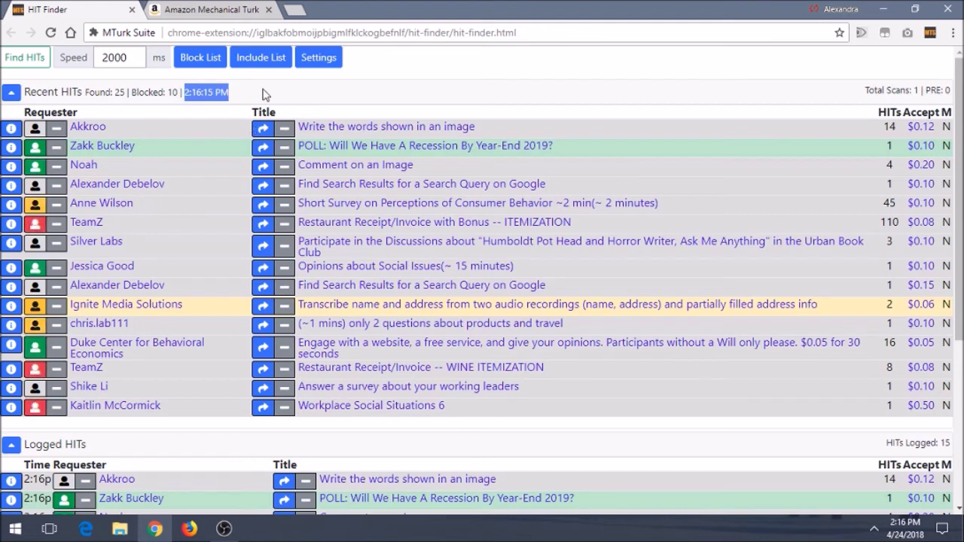
click(274, 91)
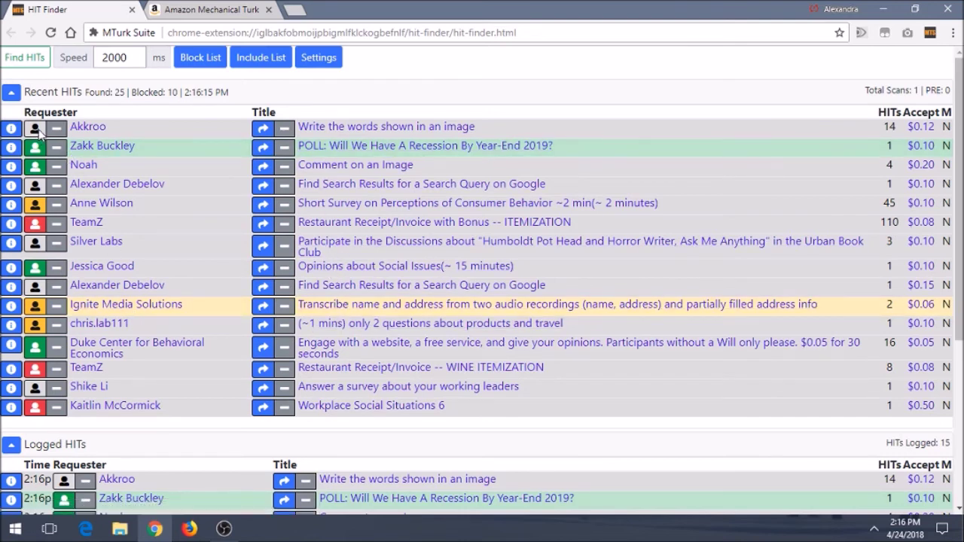
click(12, 129)
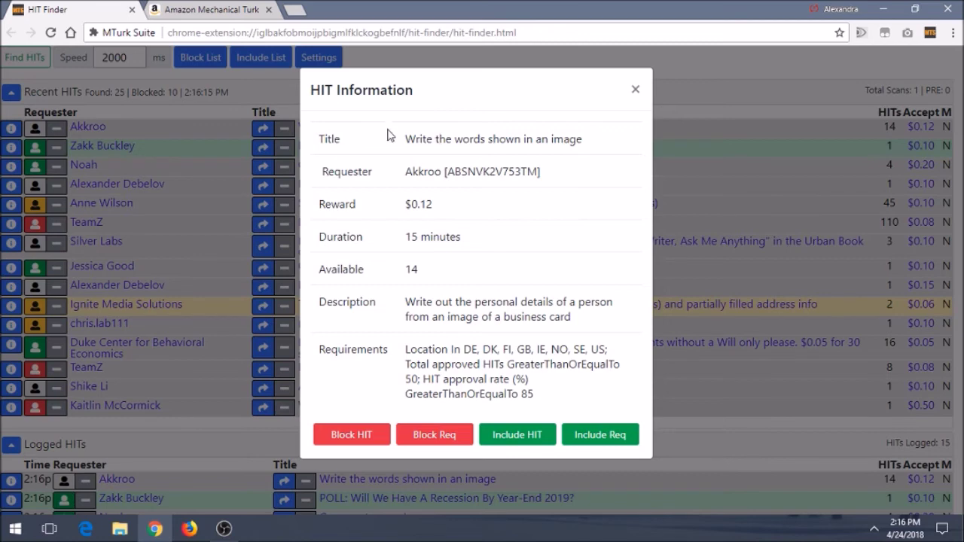
drag(412, 142, 603, 149)
drag(403, 171, 574, 180)
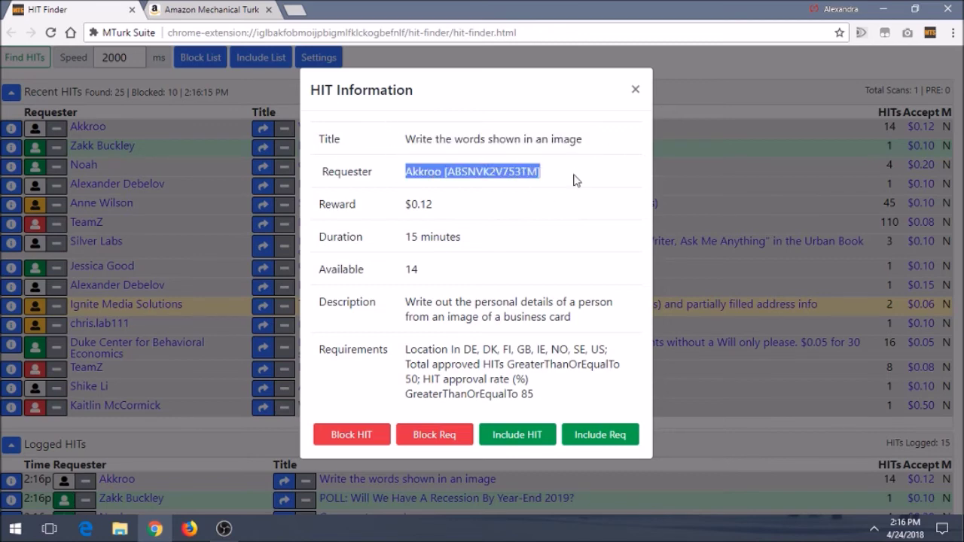
drag(403, 205, 504, 209)
drag(405, 238, 534, 261)
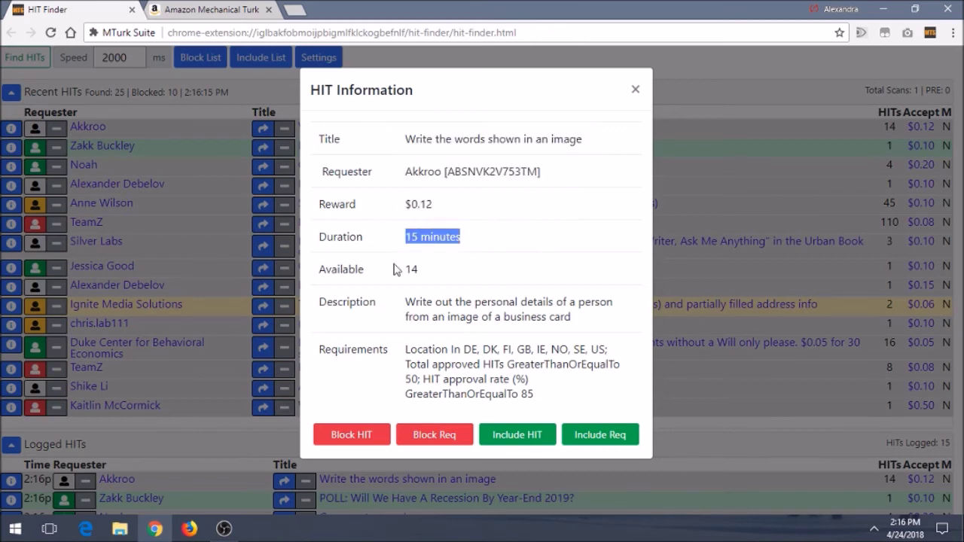
drag(405, 272, 435, 275)
click(501, 306)
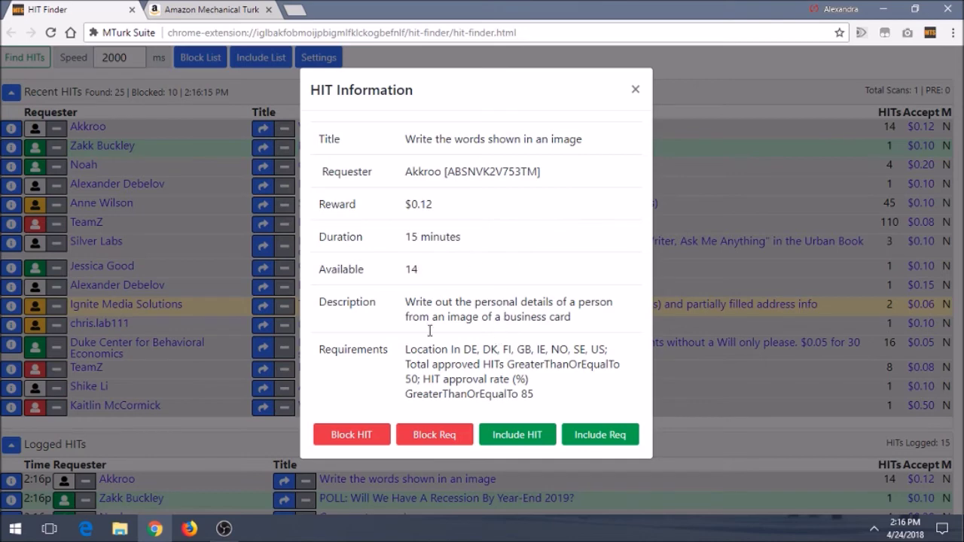
click(636, 91)
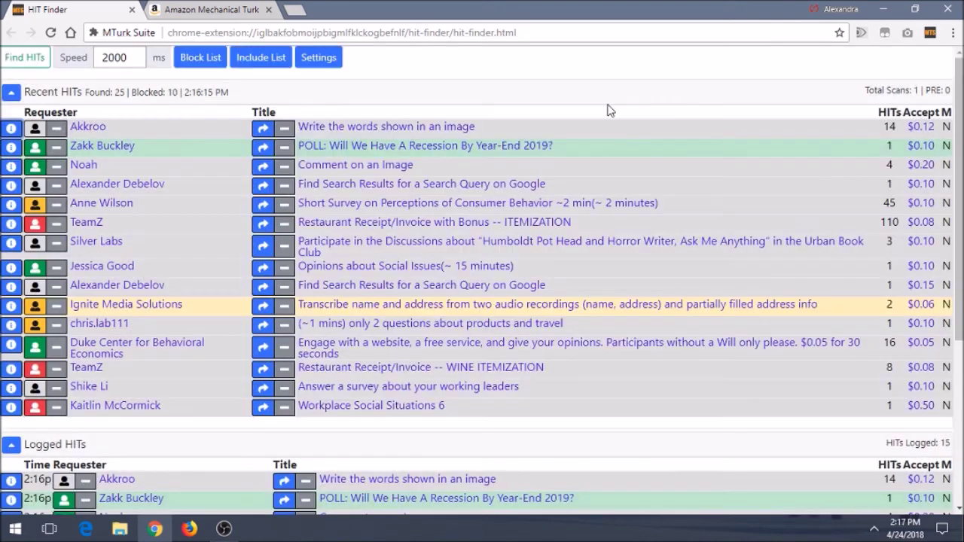
click(405, 128)
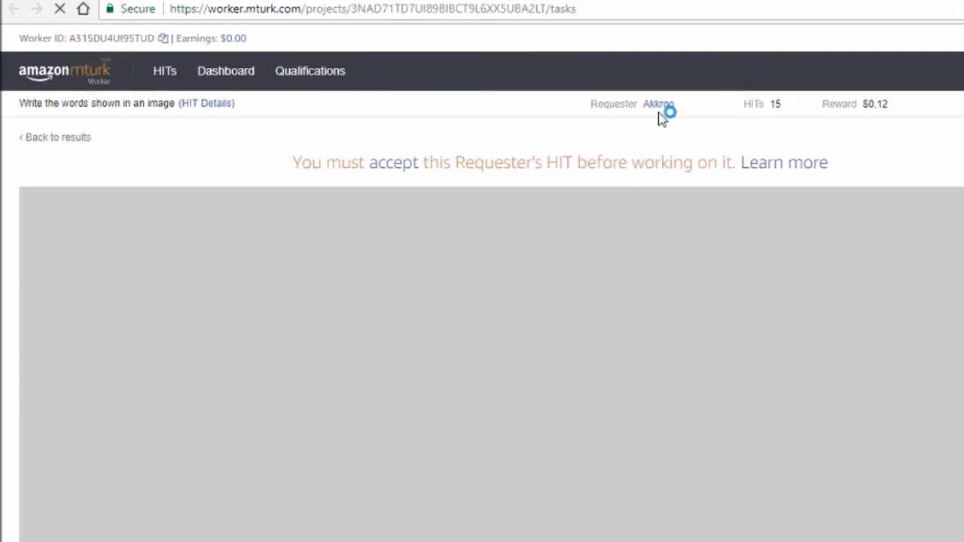
scroll(542, 342, down, 3)
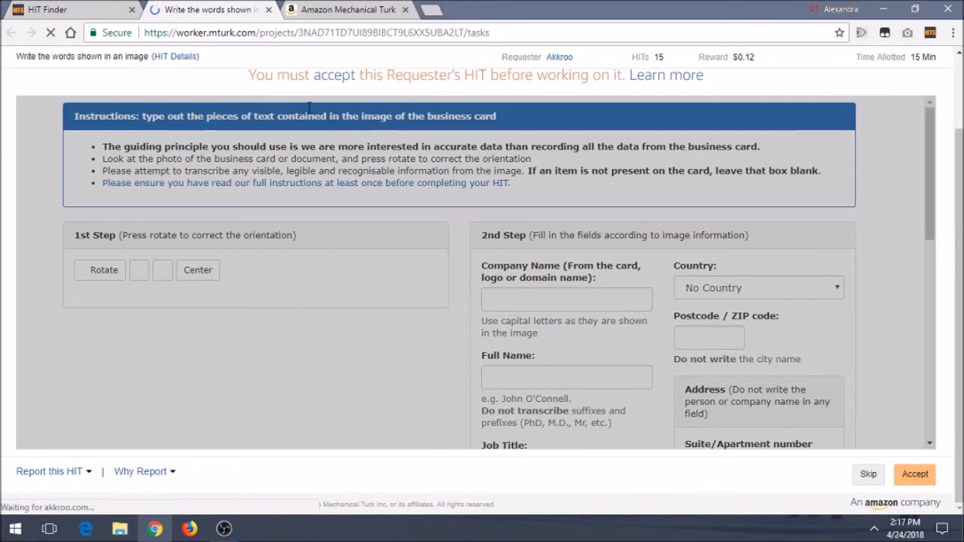
click(268, 9)
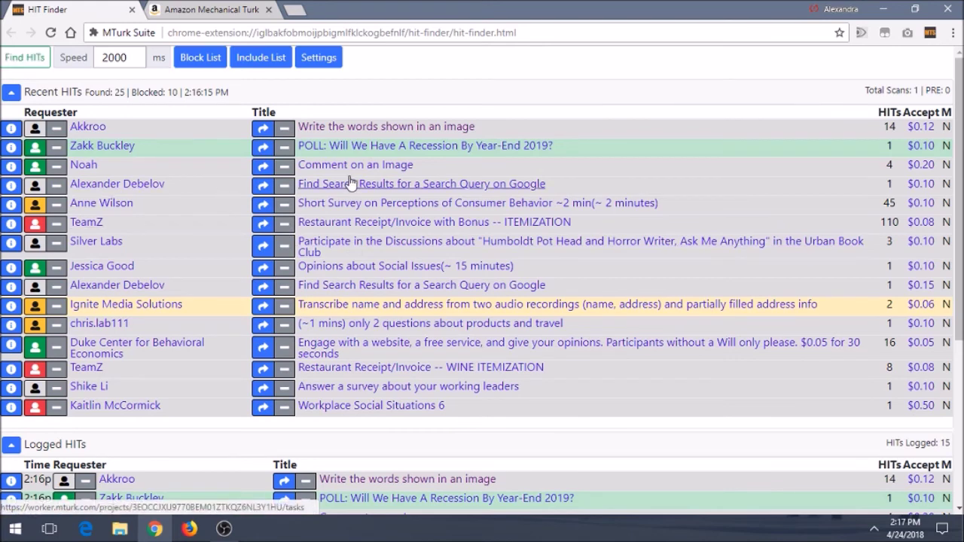
Browse the Logged HITs, then rescan to get 25 found, 11 blocked and 20 logged.
double_click(889, 112)
key(ctrl+a)
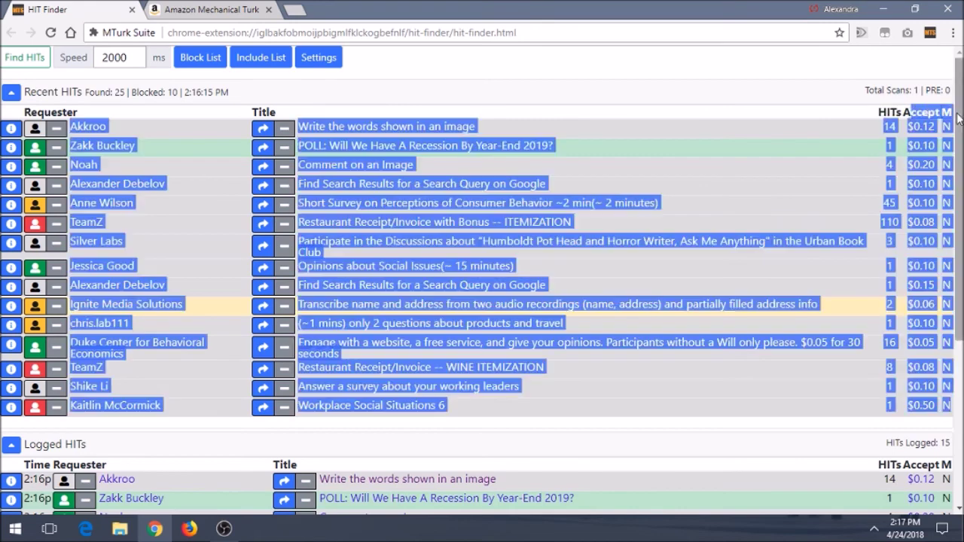
click(820, 89)
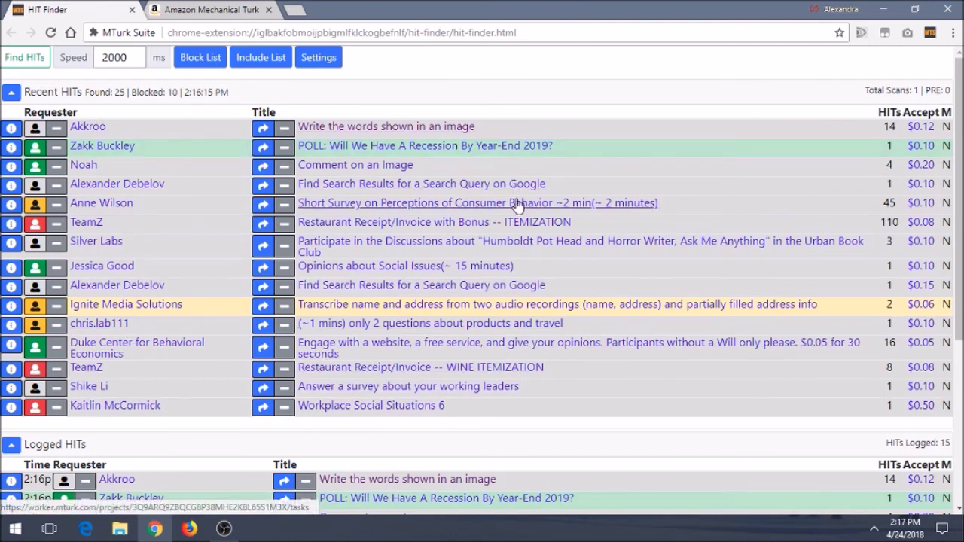
scroll(516, 204, down, 4)
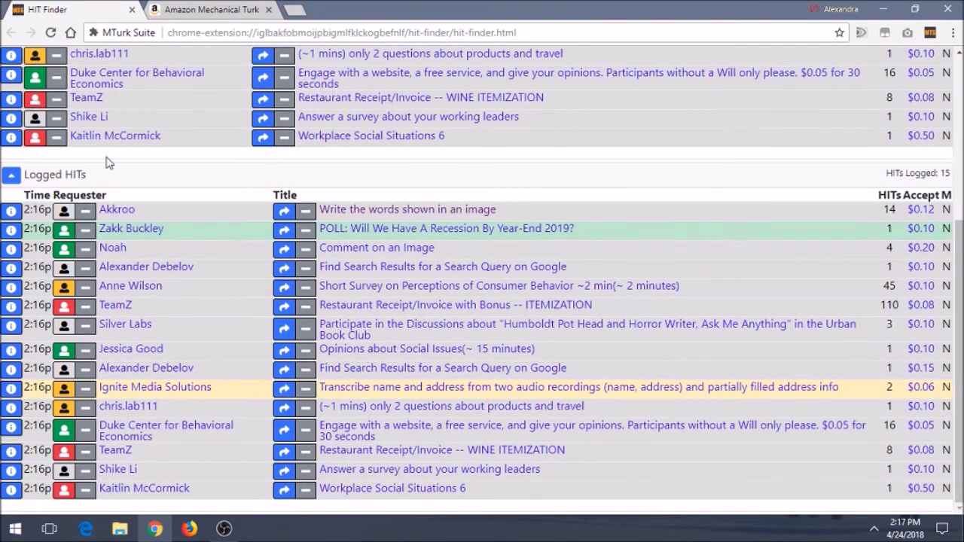
scroll(109, 160, up, 1)
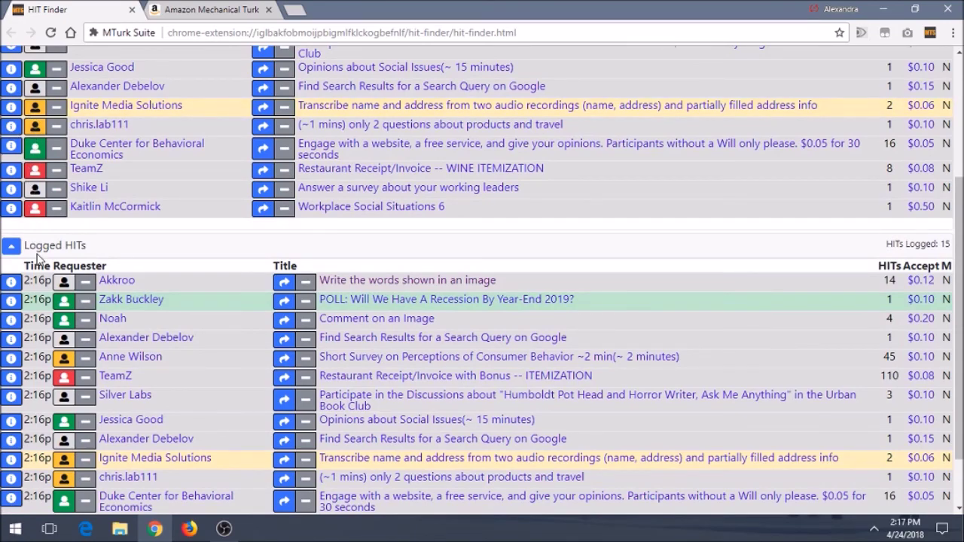
scroll(127, 347, down, 1)
drag(51, 211, 22, 213)
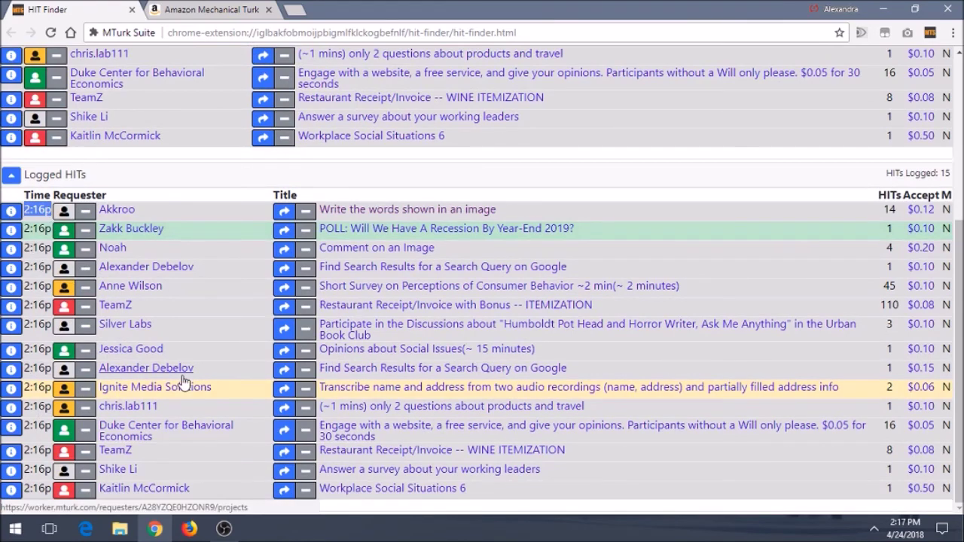
scroll(183, 382, up, 3)
click(30, 60)
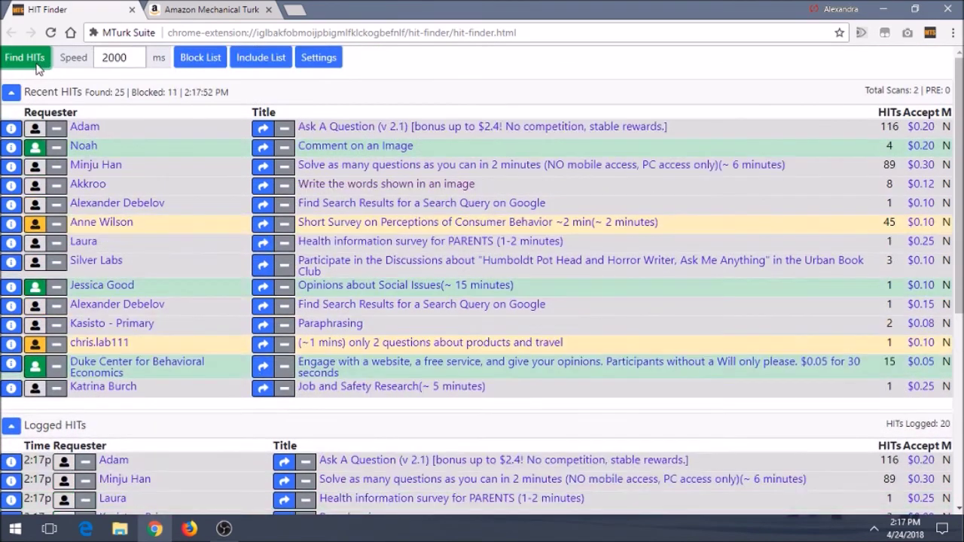
Collapse the Logged HITs table, leaving only the 25 Recent HITs (11 blocked) visible.
scroll(170, 222, down, 5)
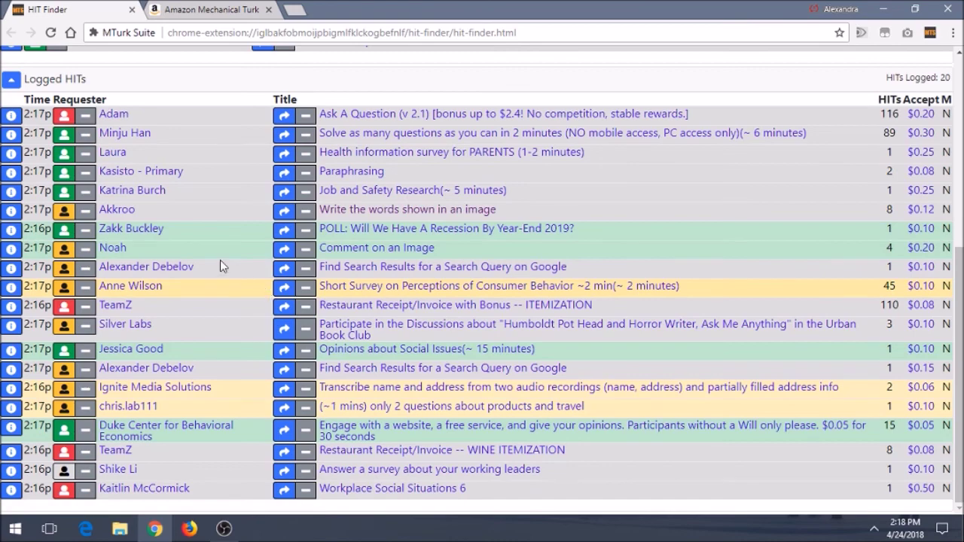
scroll(23, 283, up, 3)
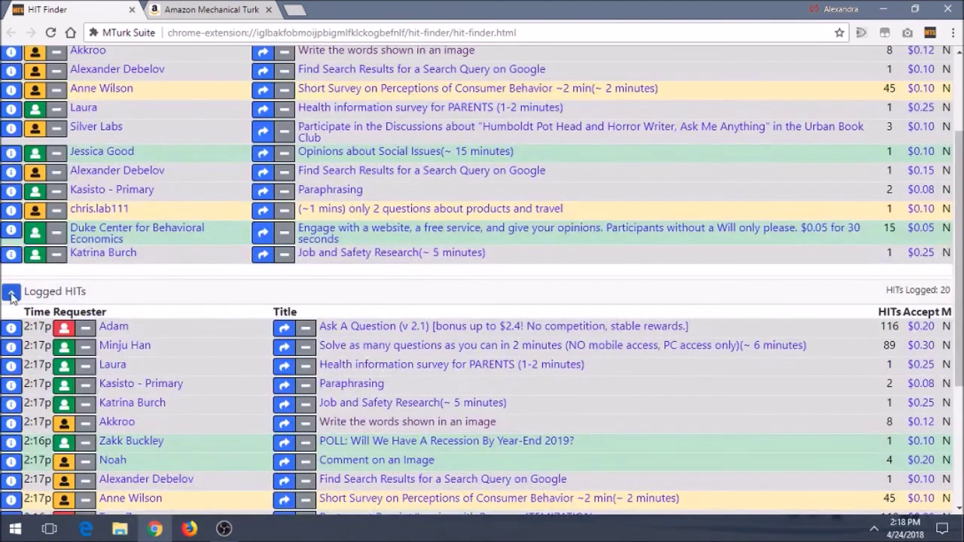
click(12, 291)
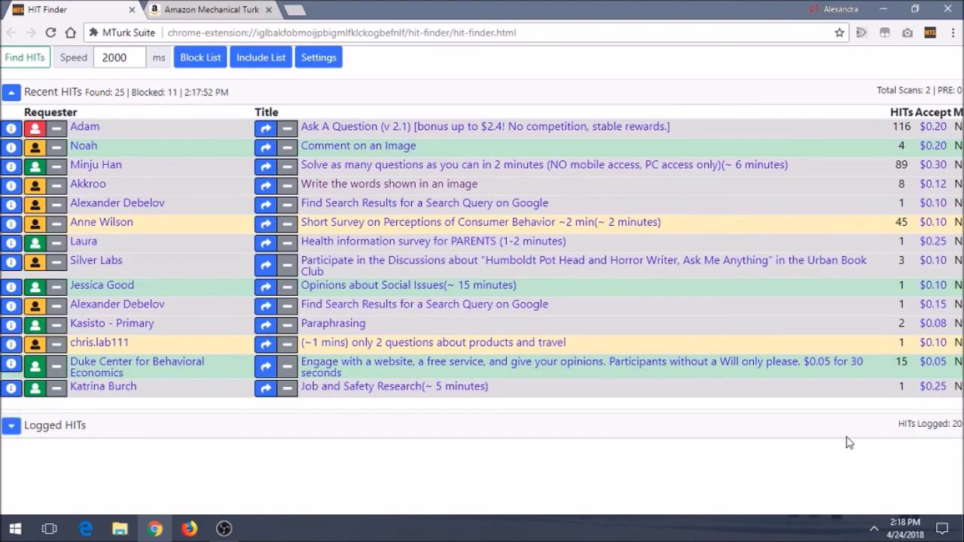
Re-expand Logged HITs to show its 20 logged rows beneath Recent HITs.
click(12, 426)
scroll(296, 420, down, 5)
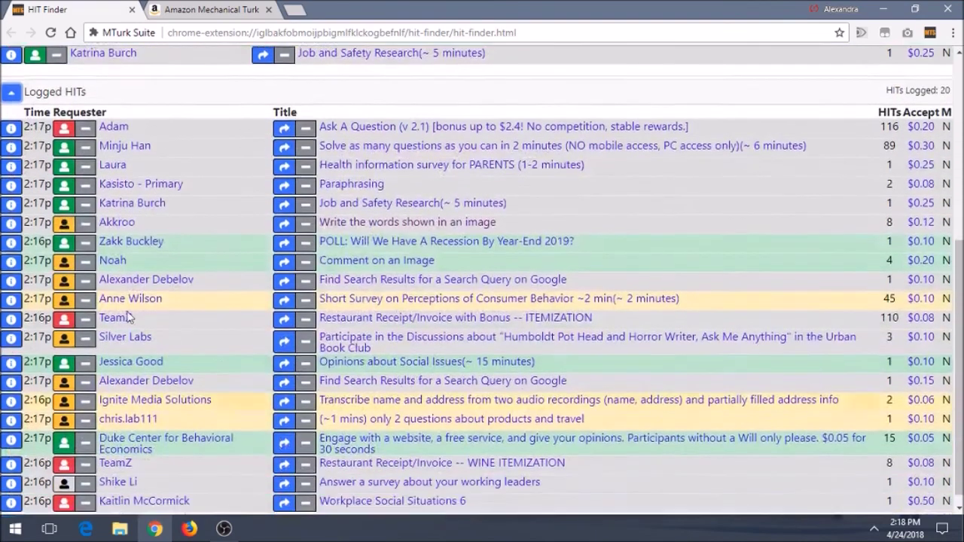
scroll(243, 421, up, 4)
scroll(335, 352, up, 1)
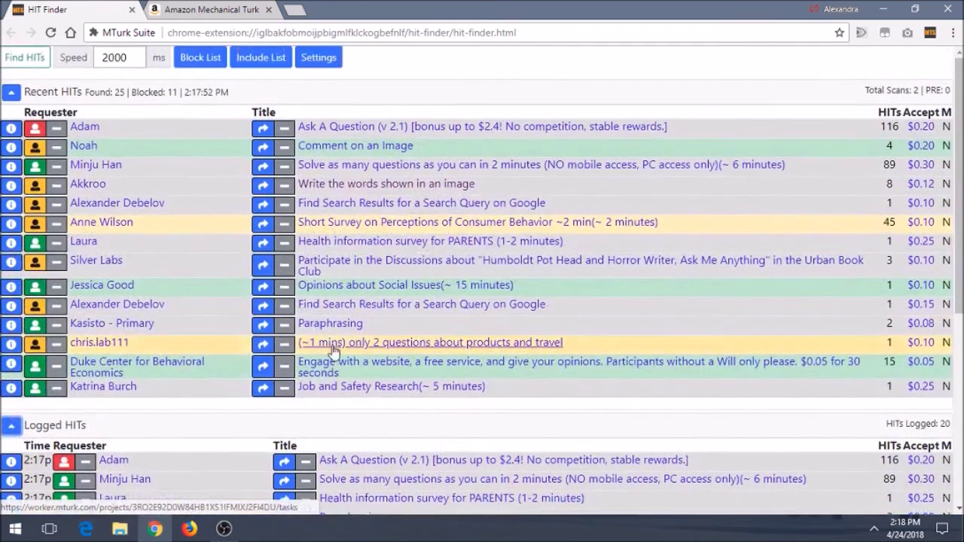